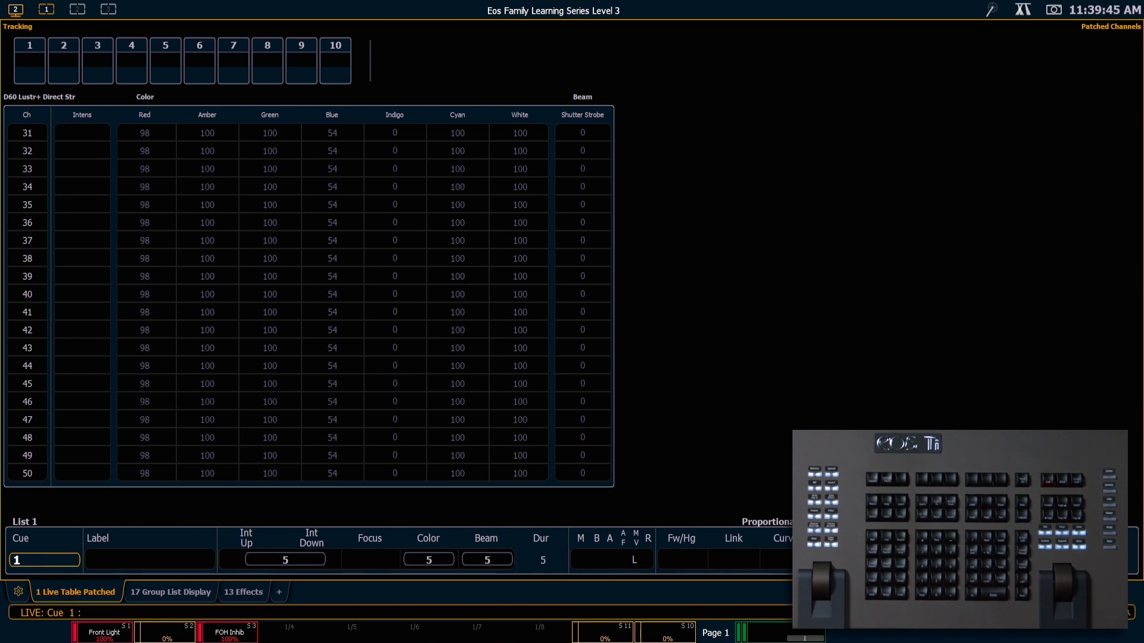
# Run Go To Cue Out to clear the live cue from the stage.
pyautogui.hotkey('shift', 'g')
pyautogui.press('o')
pyautogui.press('Return')
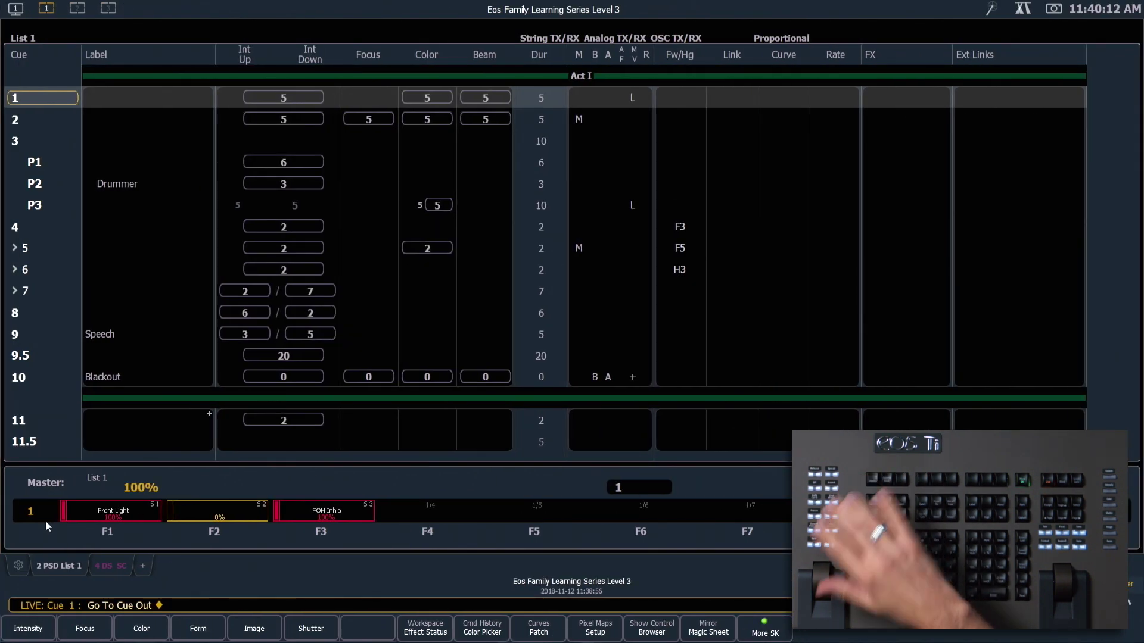
# Open the browser's File options and expand the Show File Archive under Merge.
pyautogui.press('b')
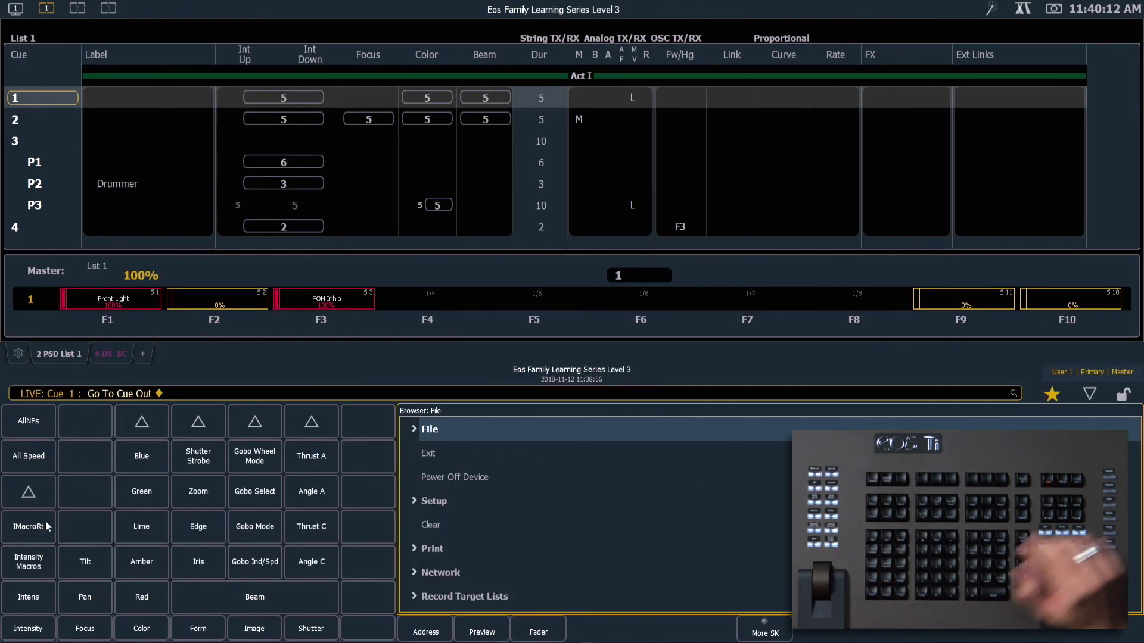
pyautogui.press('Return')
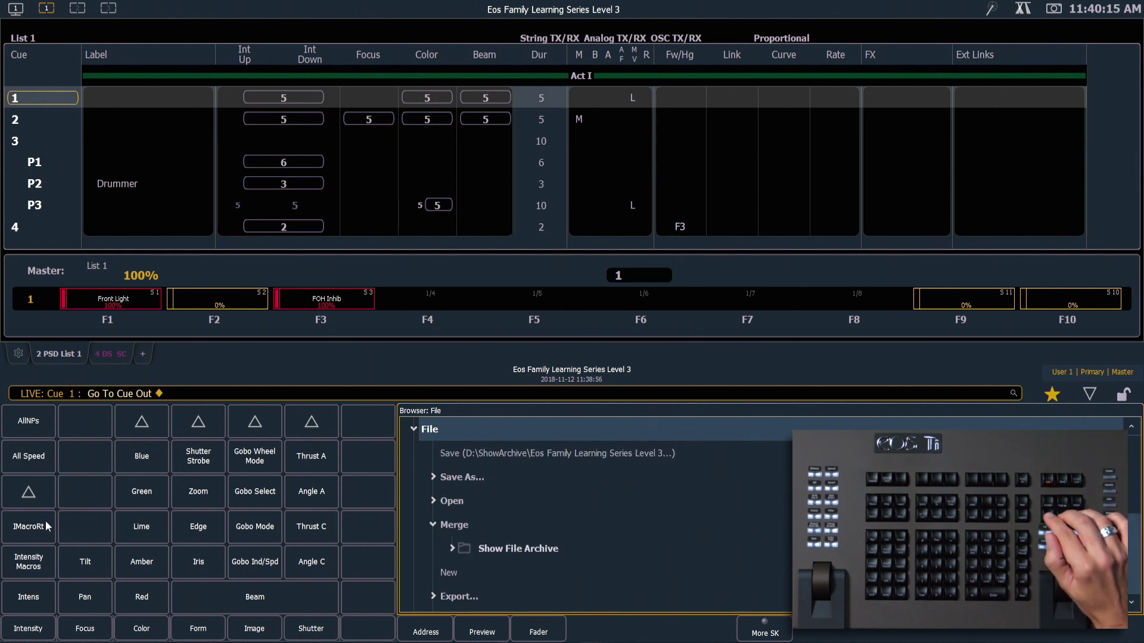
pyautogui.press('Down')
pyautogui.press('Down')
pyautogui.press('Down')
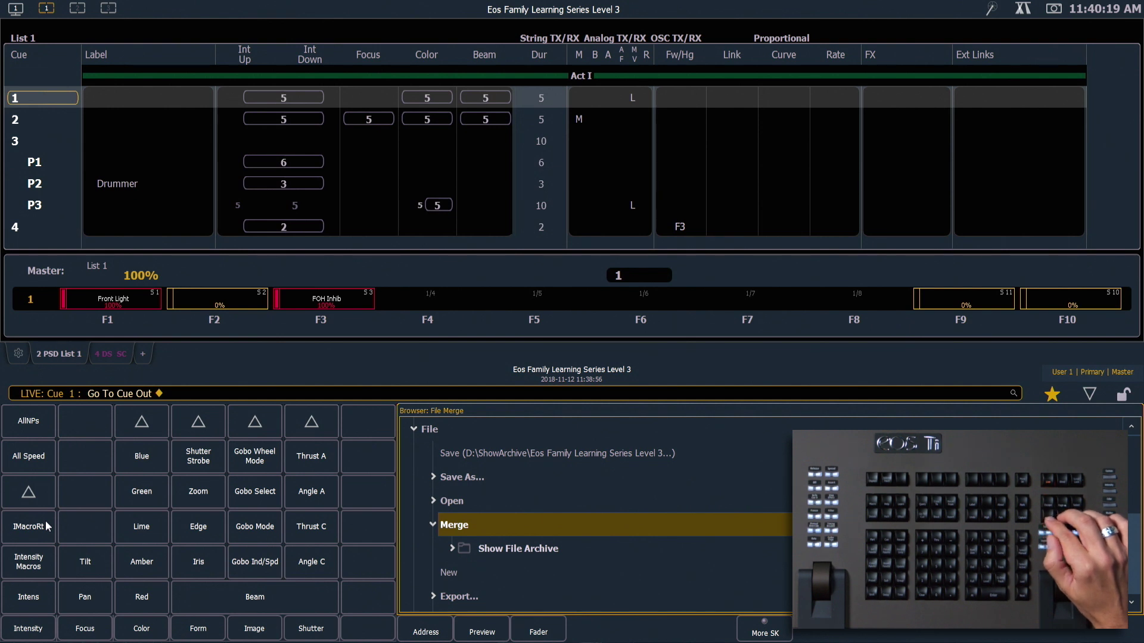
pyautogui.press('Down')
pyautogui.press('Return')
pyautogui.press('Down')
pyautogui.press('Down')
pyautogui.press('Down')
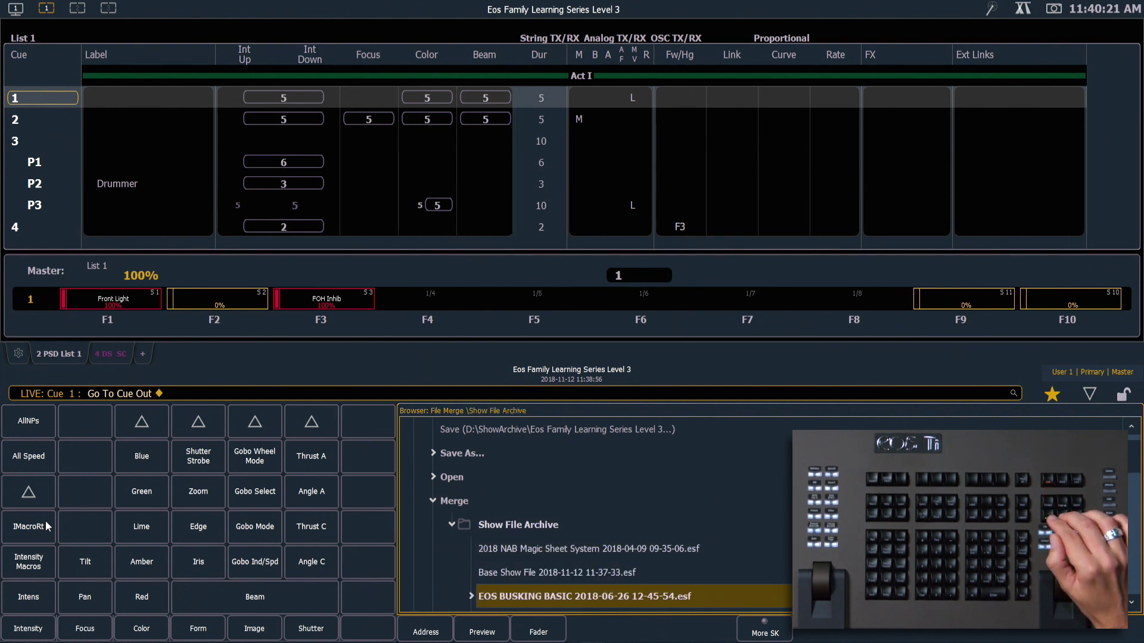
pyautogui.press('Up')
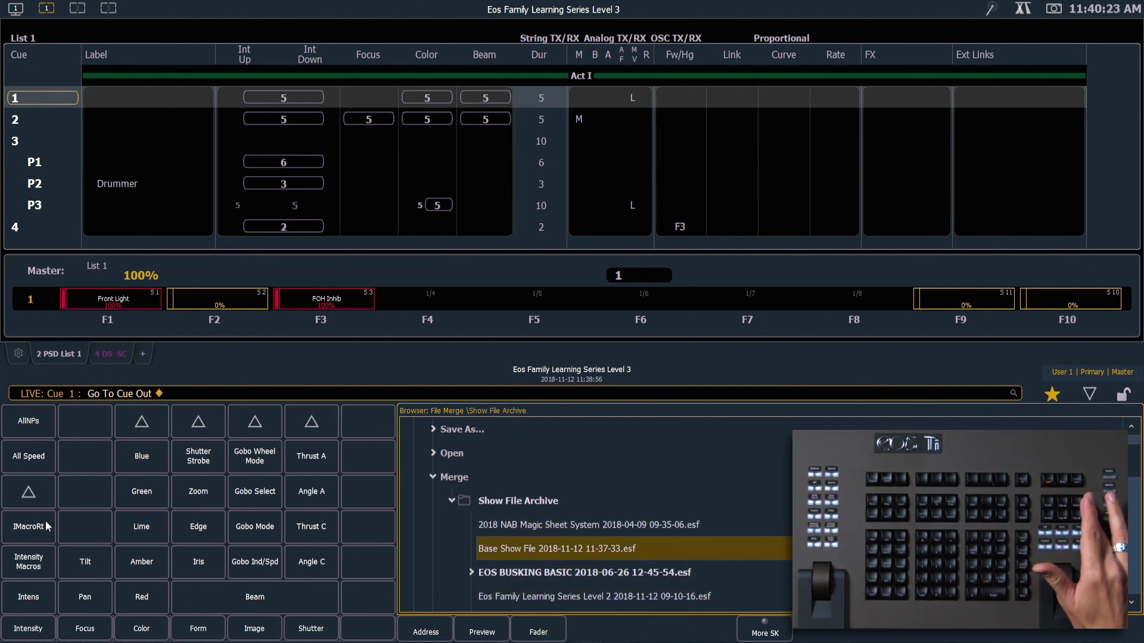
pyautogui.press('Return')
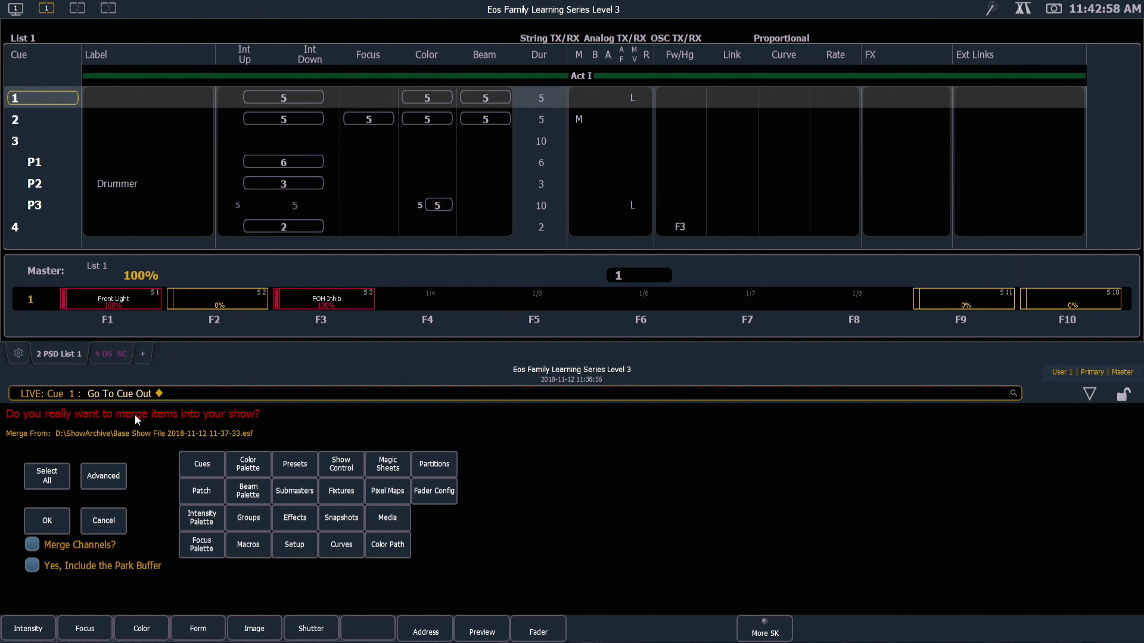
# In the advanced merge options, add a Groups entry with start 6 and end 23.
pyautogui.click(114, 480)
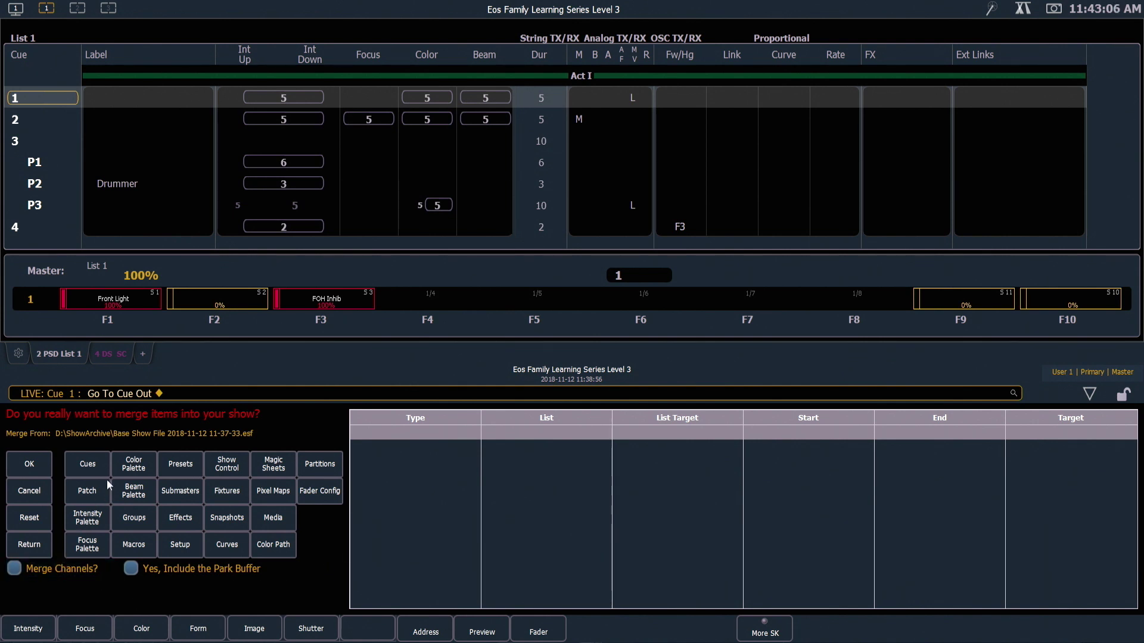
pyautogui.click(134, 517)
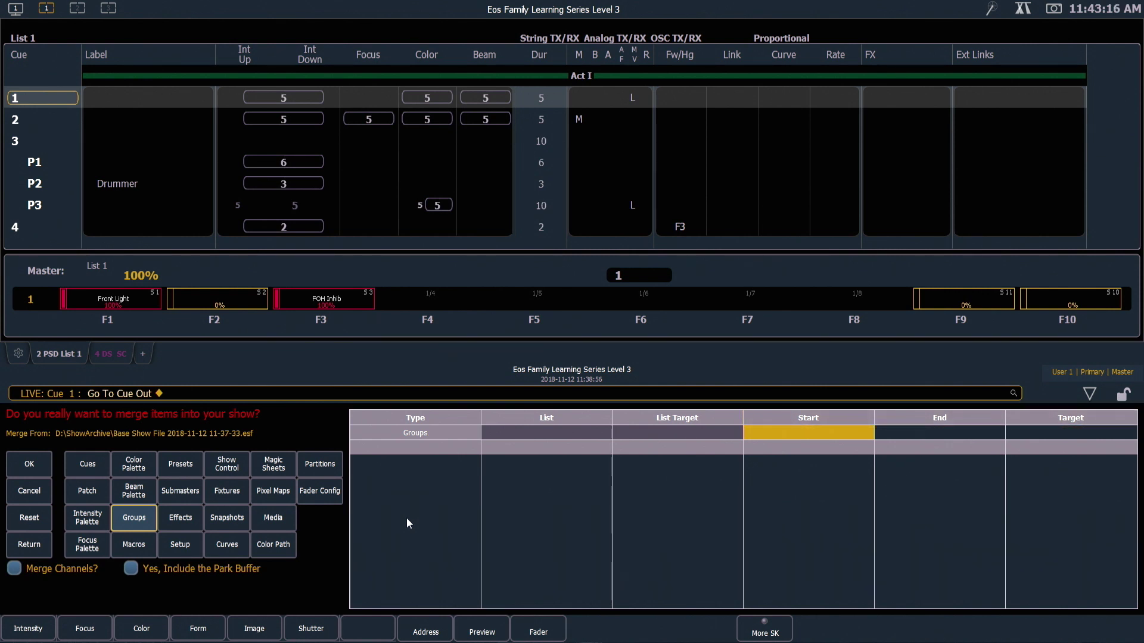
pyautogui.write('6')
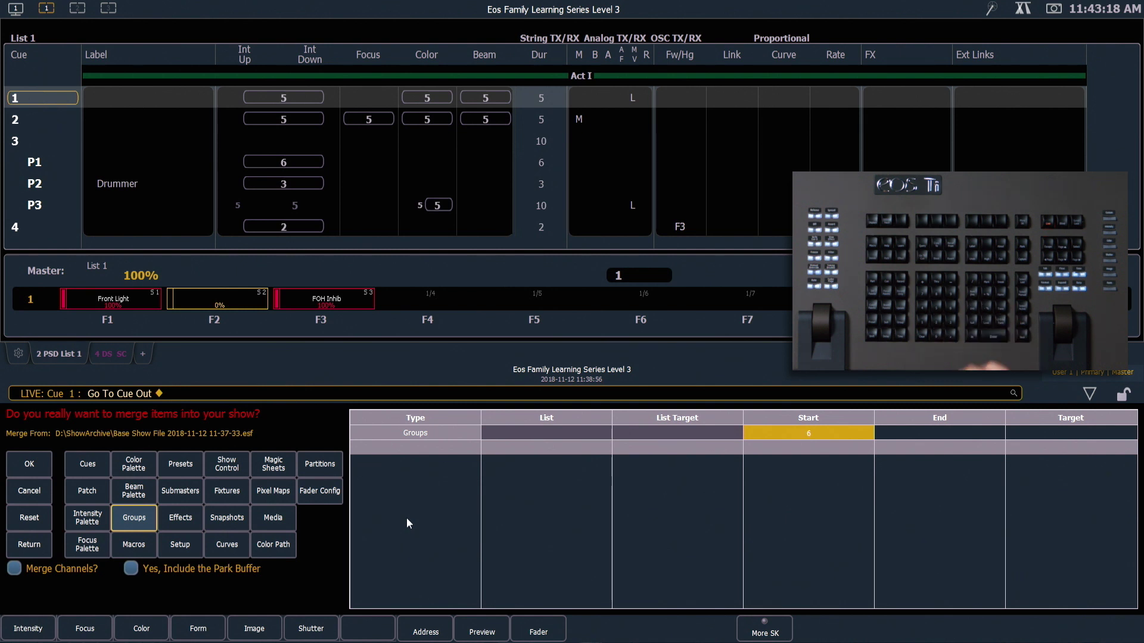
pyautogui.press('Tab')
pyautogui.write('23')
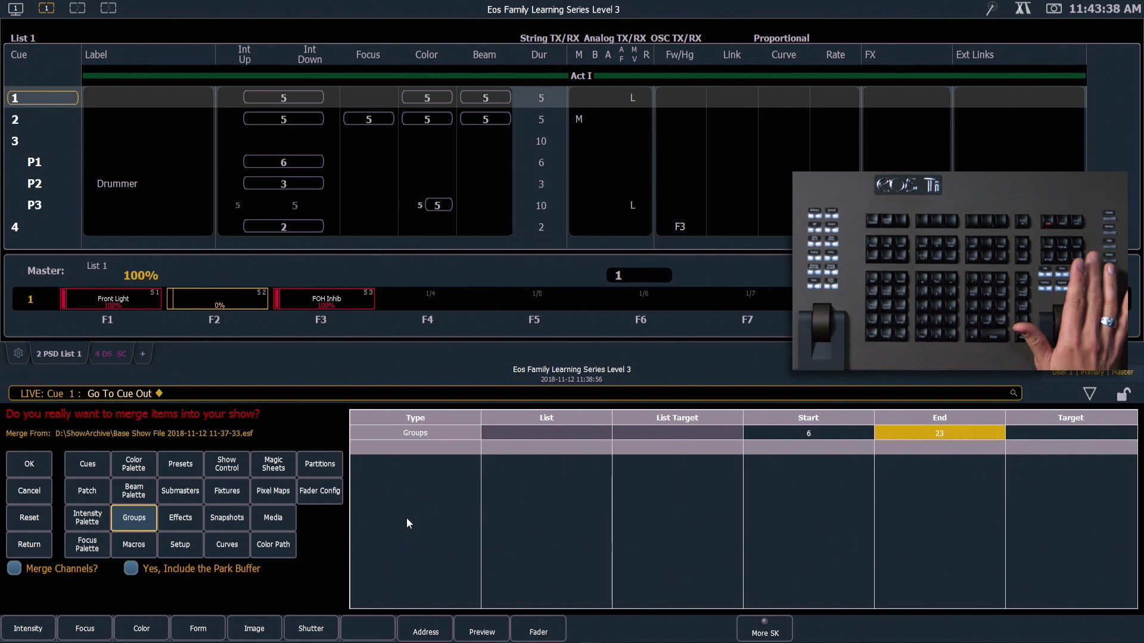
# Try 206 as the target for the groups 6 to 23 entry, and clear it.
pyautogui.press('Return')
pyautogui.write('206')
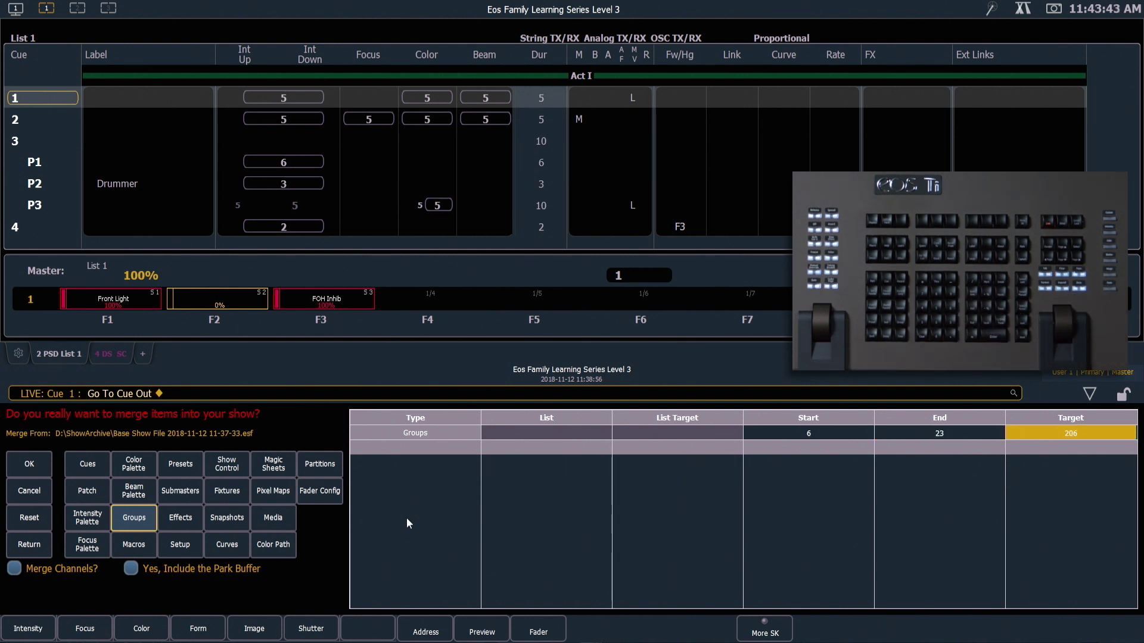
pyautogui.press('BackSpace')
pyautogui.press('BackSpace')
pyautogui.press('BackSpace')
pyautogui.press('Left')
pyautogui.press('Left')
pyautogui.press('Left')
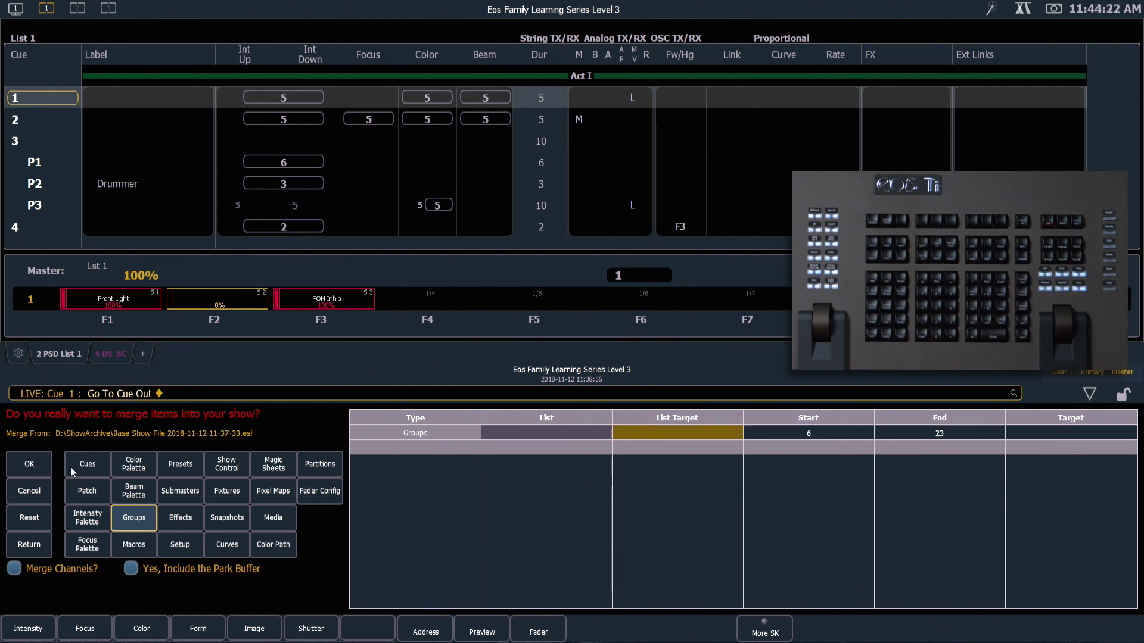
# Add a Cues entry to the merge and set its source list to 3.
pyautogui.click(84, 467)
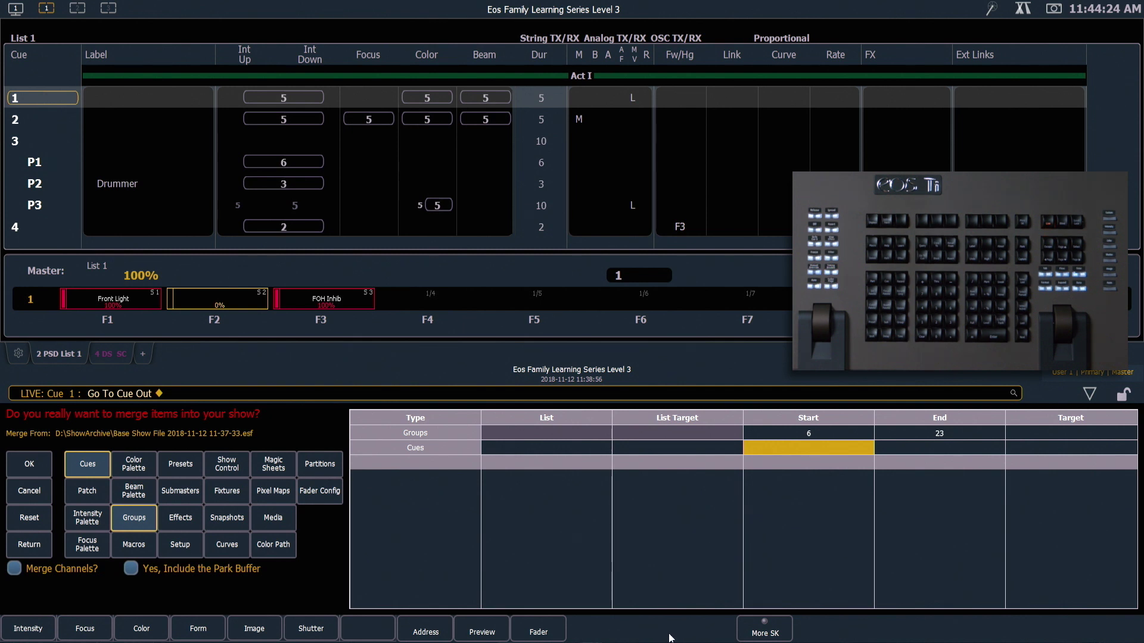
pyautogui.press('Left')
pyautogui.press('Left')
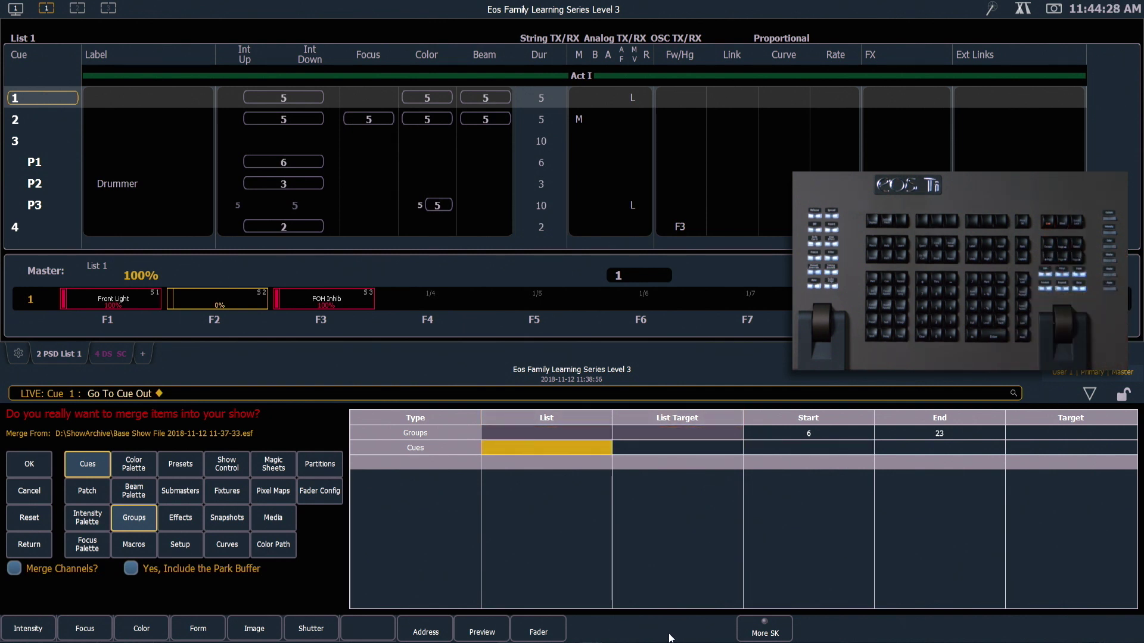
pyautogui.write('3')
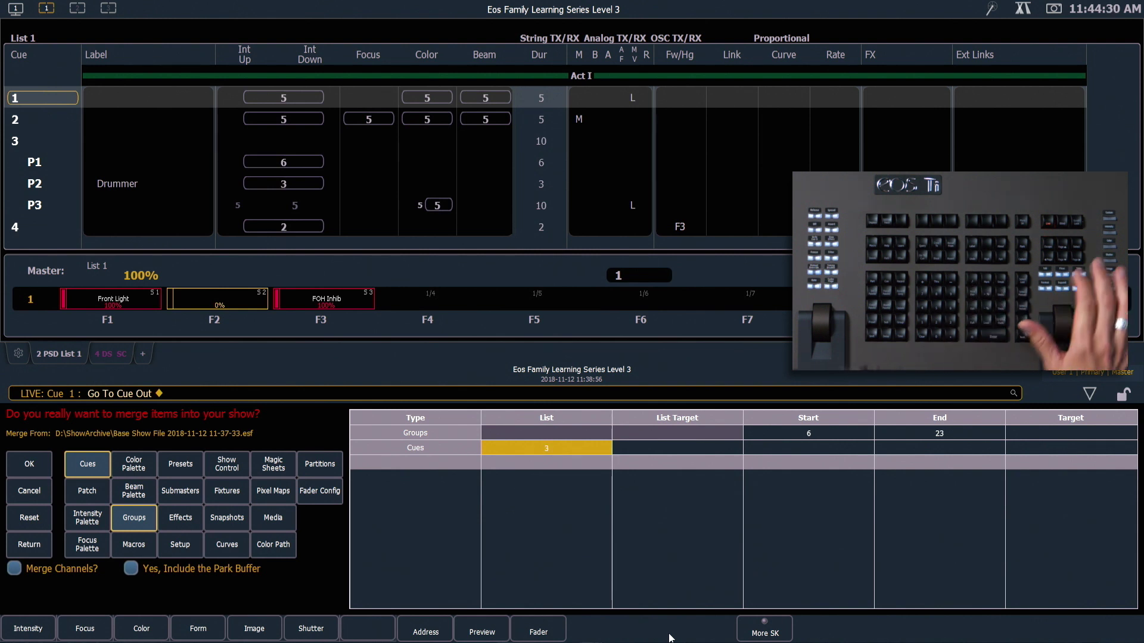
pyautogui.press('Return')
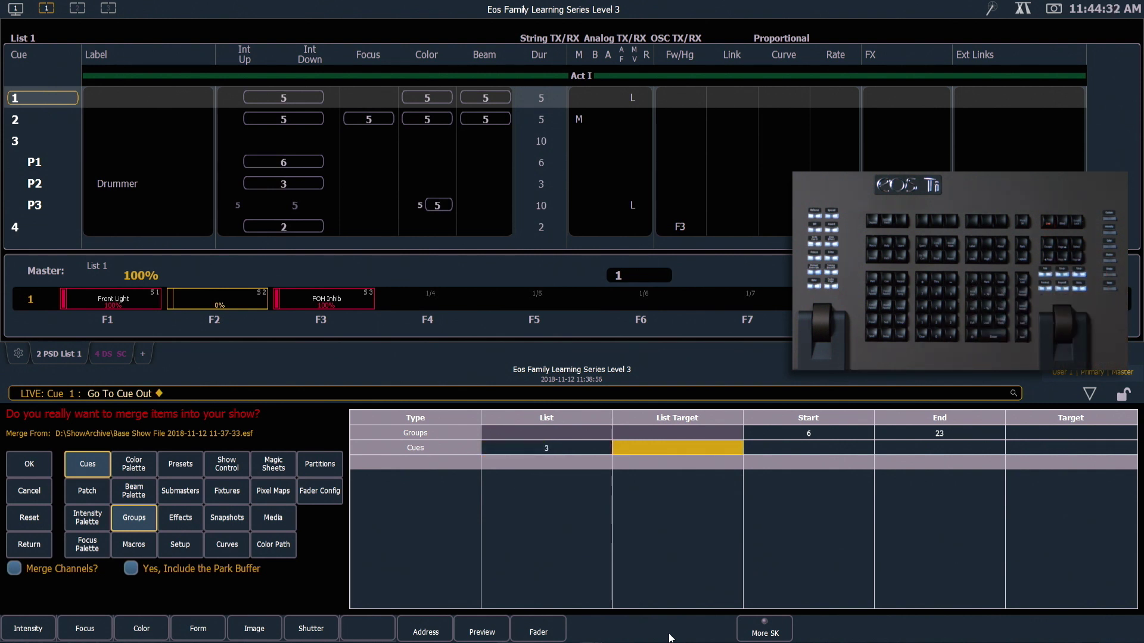
# Try 103 as the list target for the Cues entry, and clear it.
pyautogui.write('103')
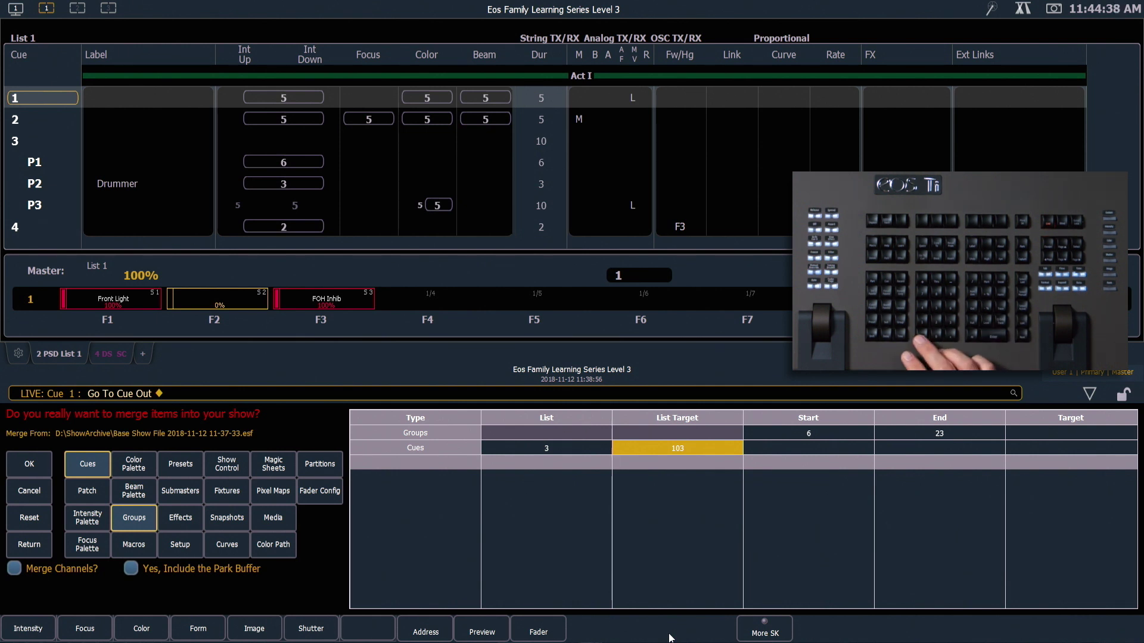
pyautogui.press('BackSpace')
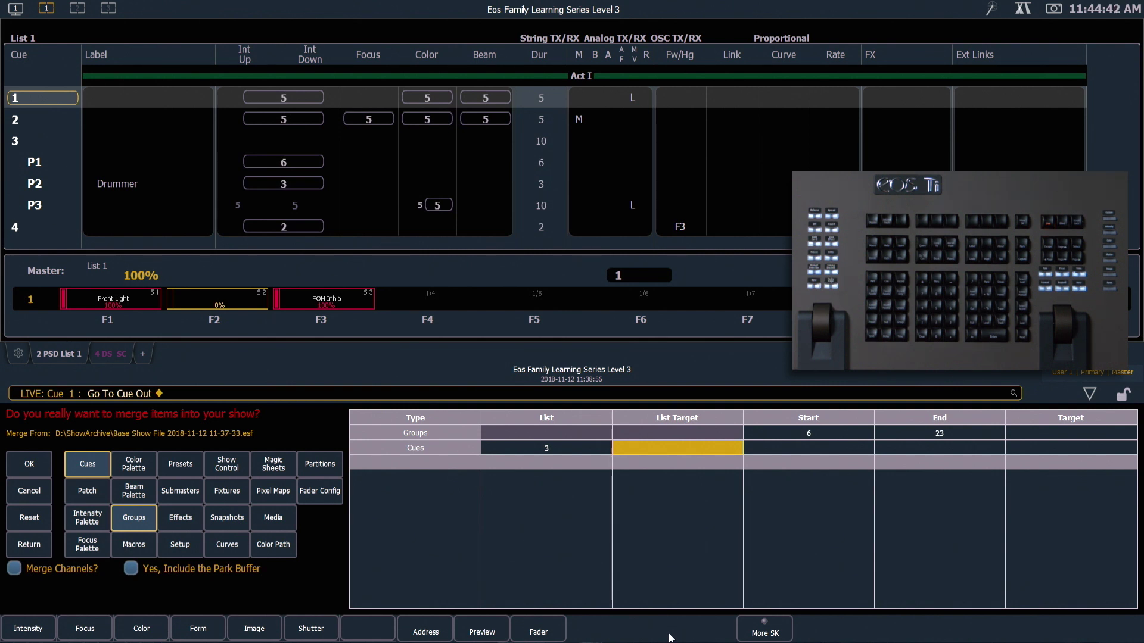
# Limit the Cues entry from list 3 to start 1 and end 5.
pyautogui.press('Right')
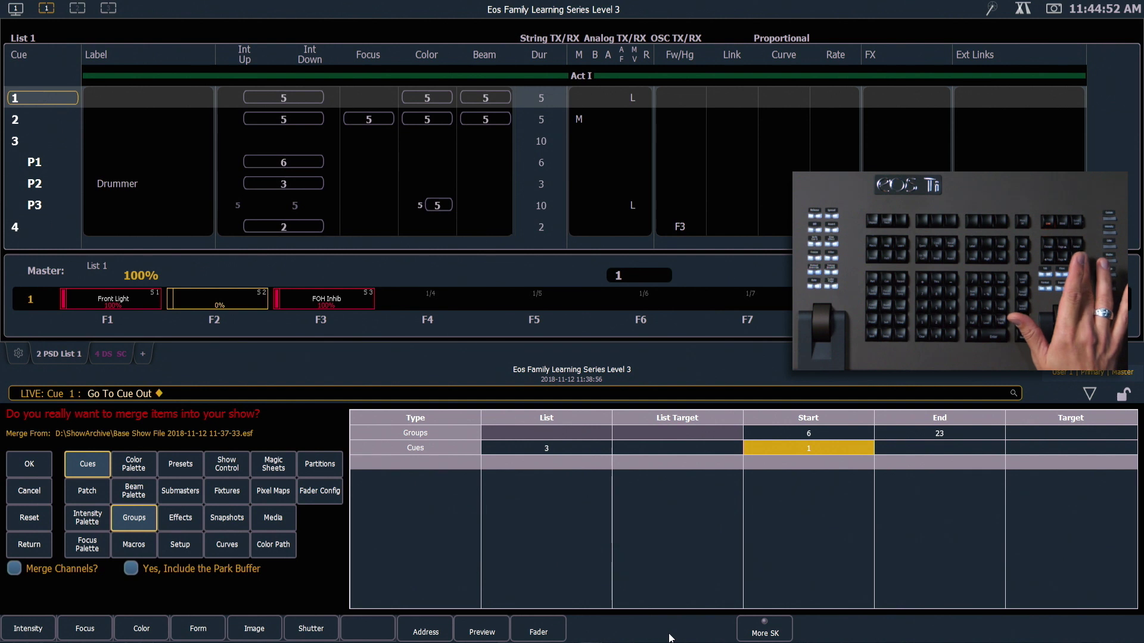
pyautogui.write('1')
pyautogui.press('Return')
pyautogui.write('5')
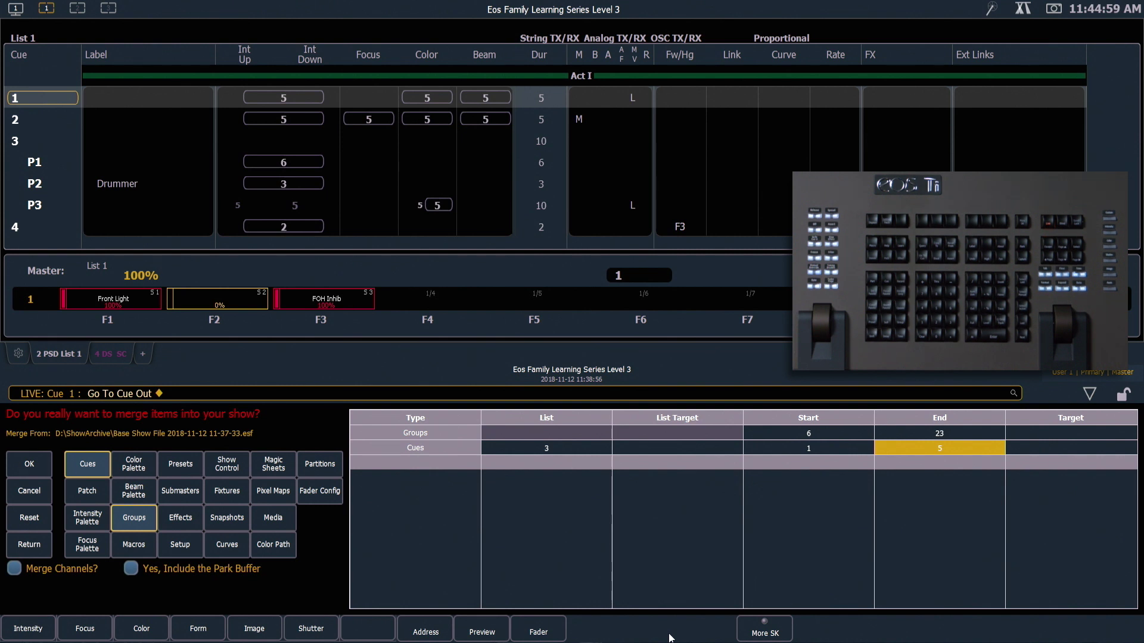
# Add a second Groups entry to the merge with start 91 and end 95.
pyautogui.click(142, 523)
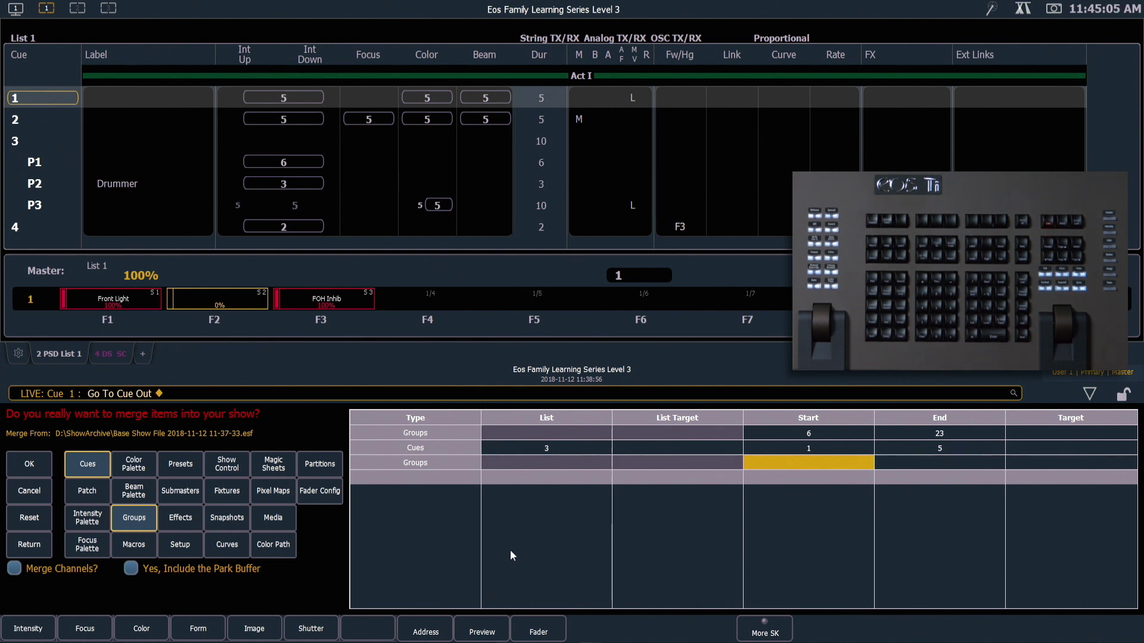
pyautogui.write('91')
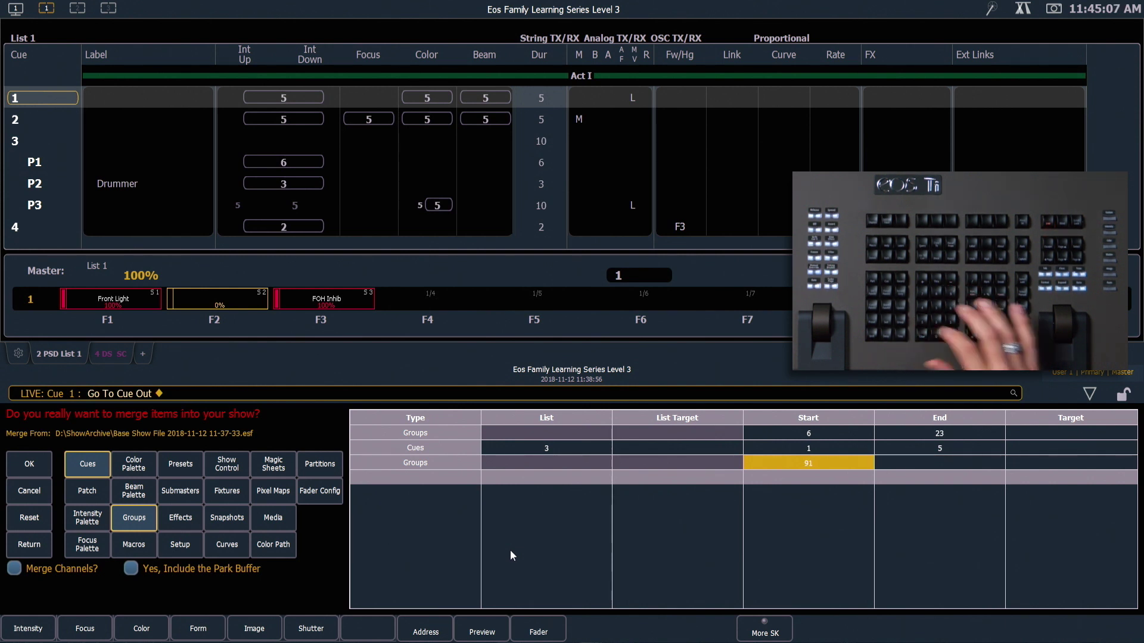
pyautogui.press('Tab')
pyautogui.write('95')
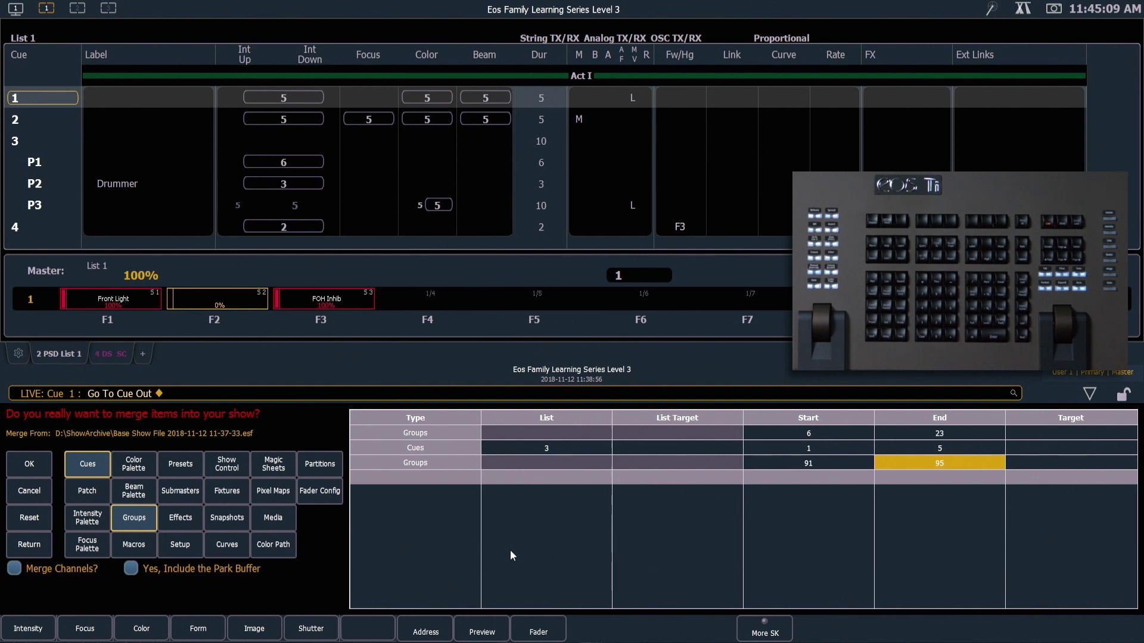